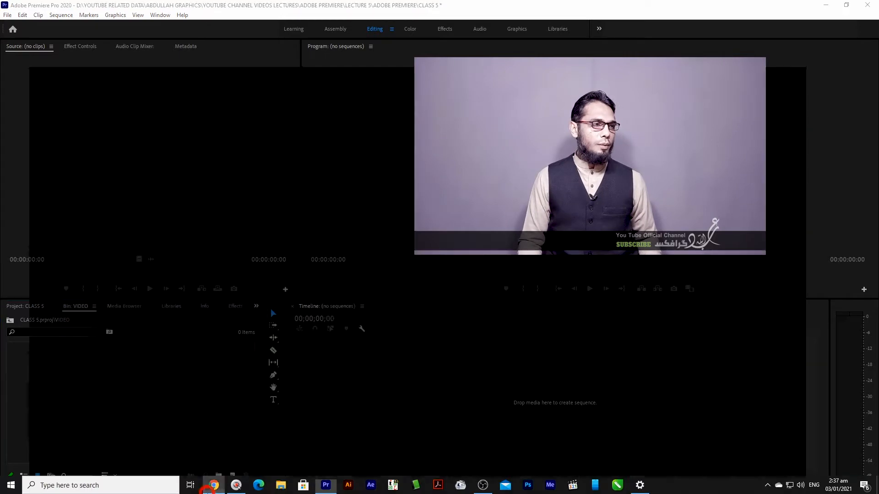
{"action": "left_click", "coordinate": [213, 489]}
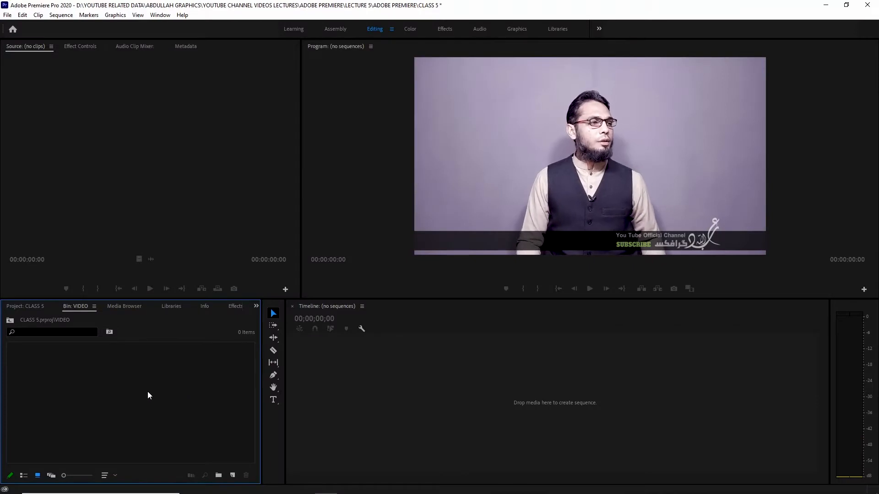
- Import the clips production ID_3750647 and production ID_4154268 from the EAGLE folder into the VIDEO bin
{"action": "double_click", "coordinate": [160, 391]}
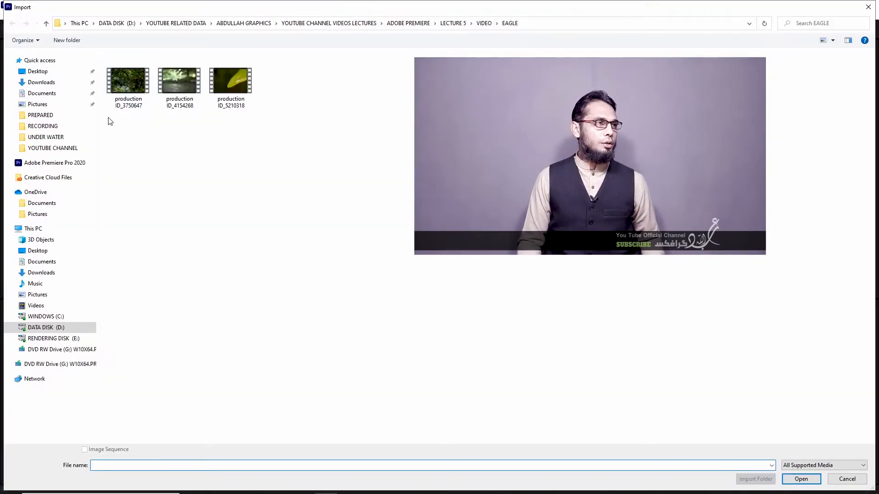
{"action": "left_click_drag", "start_coordinate": [134, 112], "coordinate": [195, 52]}
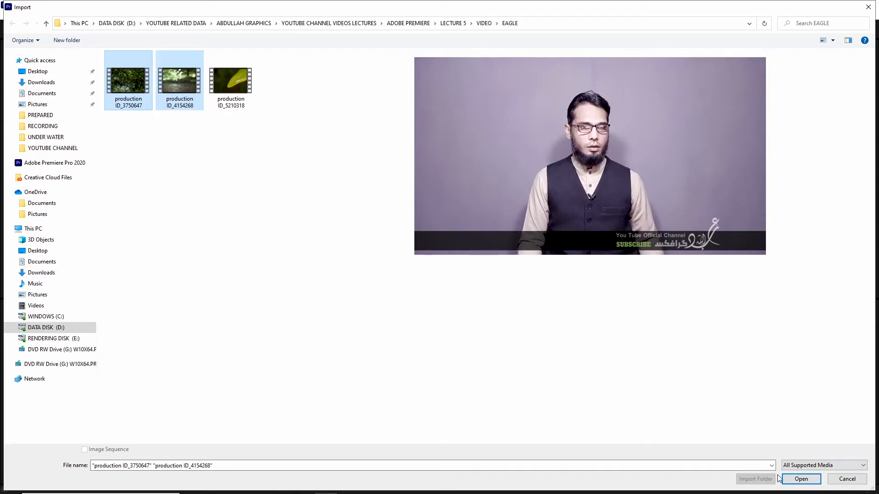
{"action": "left_click", "coordinate": [801, 479]}
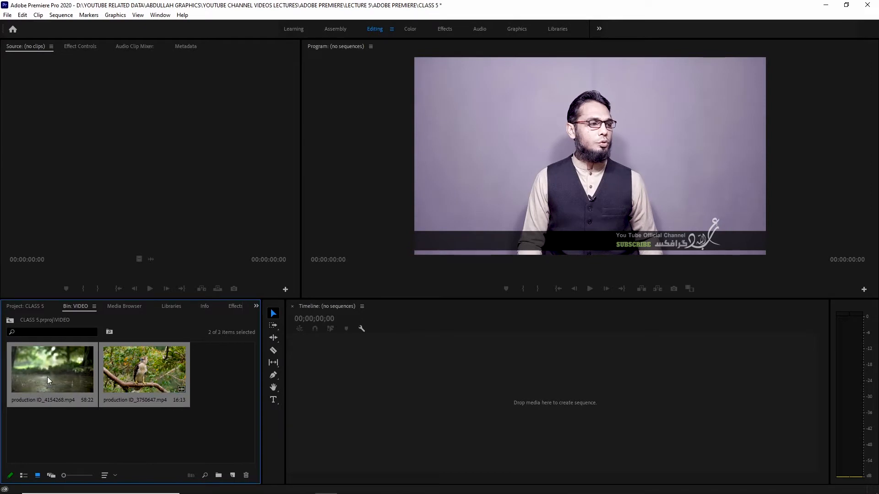
{"action": "left_click", "coordinate": [131, 433]}
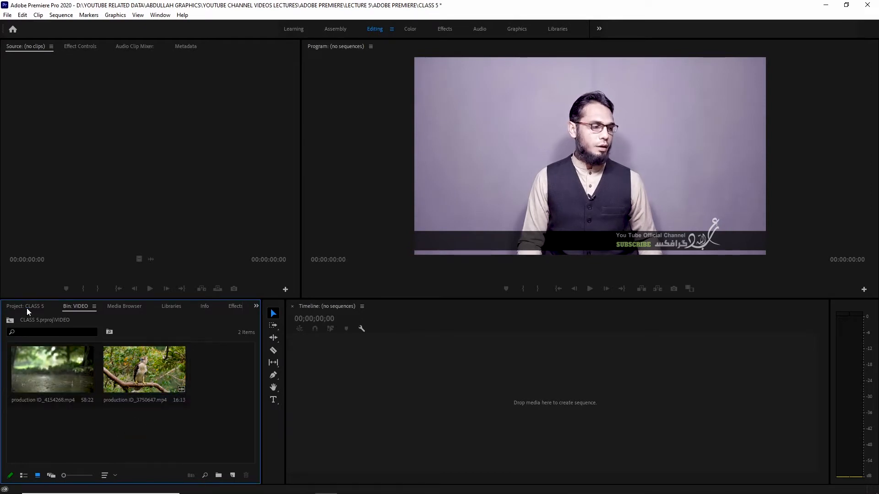
{"action": "left_click", "coordinate": [70, 440]}
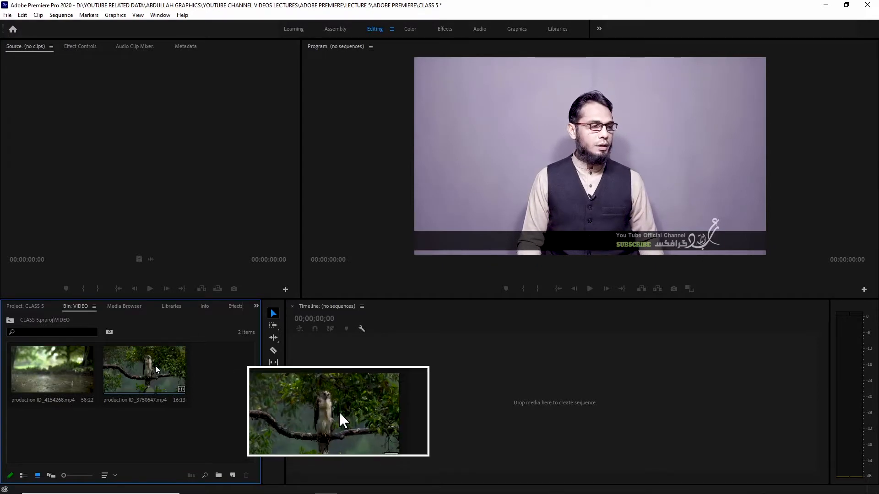
- Load production ID_3750647.mp4 as the source clip and place its video and audio at the start of the empty timeline
{"action": "double_click", "coordinate": [150, 367]}
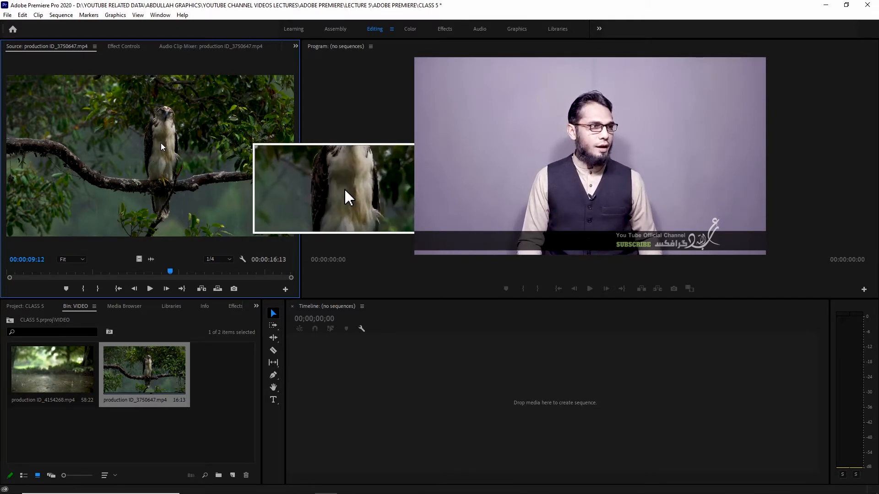
{"action": "left_click_drag", "start_coordinate": [161, 142], "coordinate": [365, 386]}
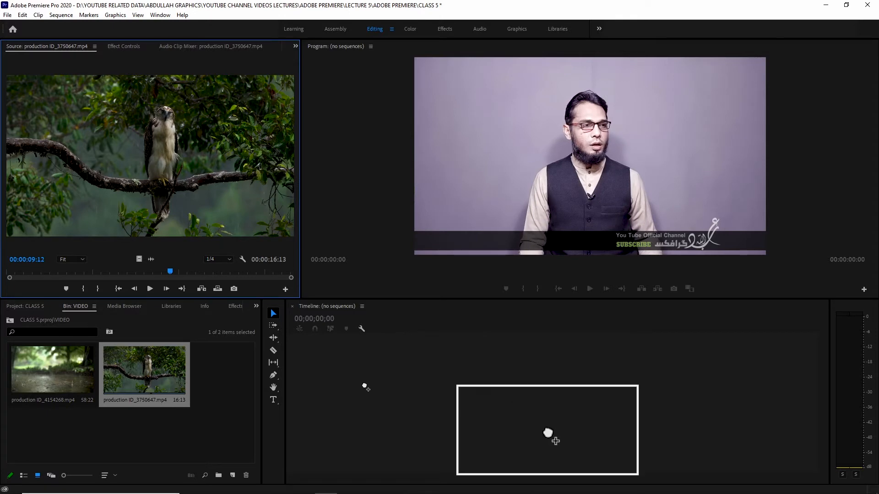
{"action": "left_click_drag", "start_coordinate": [365, 387], "coordinate": [402, 384]}
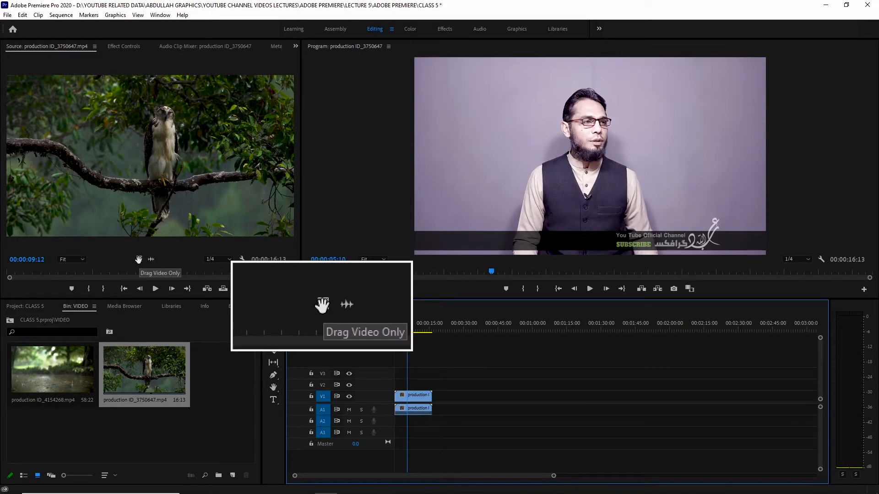
- Add only the eagle clip's video to V1 at about 30 seconds and only its audio to A1 at about 58 seconds
{"action": "left_click_drag", "start_coordinate": [139, 260], "coordinate": [465, 403]}
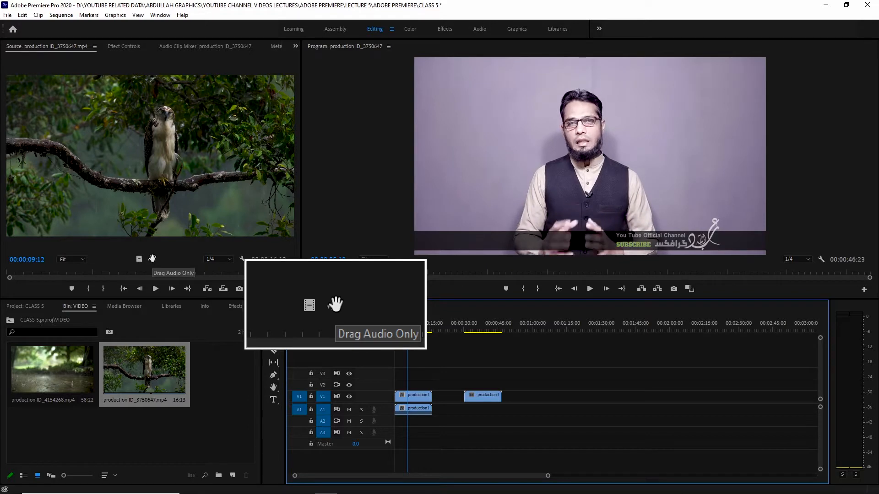
{"action": "left_click_drag", "start_coordinate": [152, 258], "coordinate": [549, 399]}
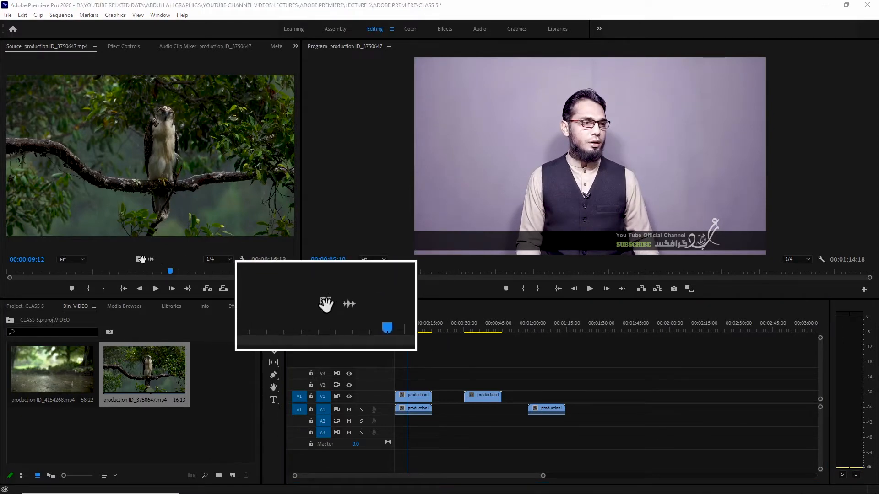
{"action": "key", "text": "super"}
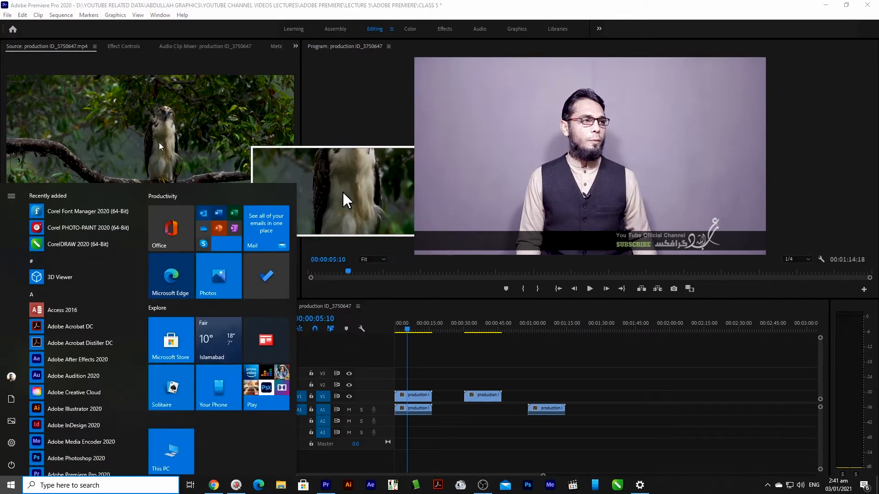
{"action": "left_click", "coordinate": [159, 140]}
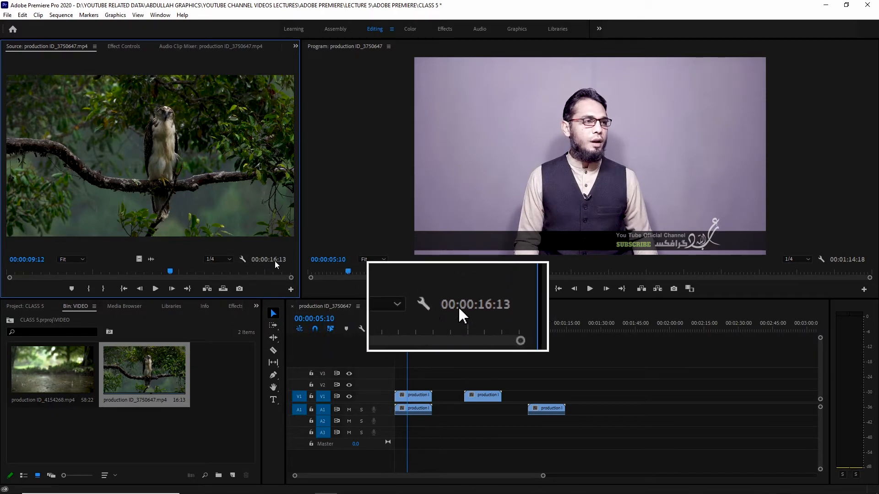
- Scrub back and forth through the eagle source clip to examine its shots and the playhead timecode
{"action": "left_click", "coordinate": [264, 273]}
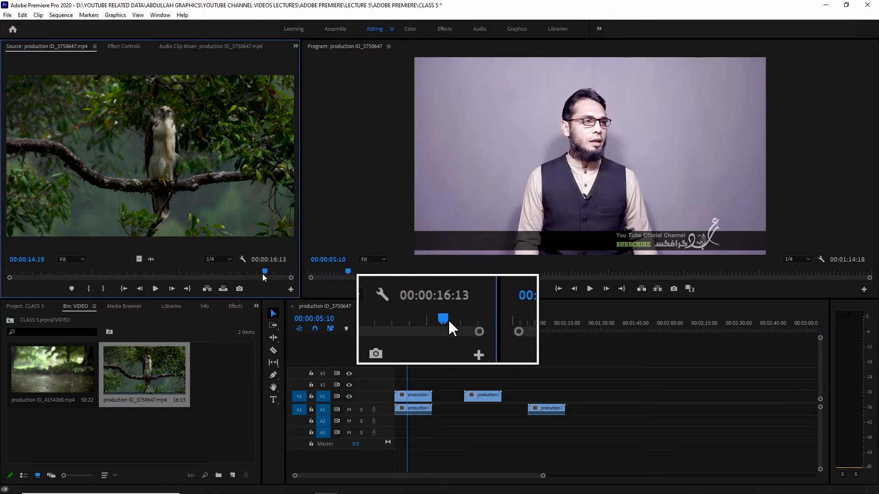
{"action": "left_click", "coordinate": [107, 273]}
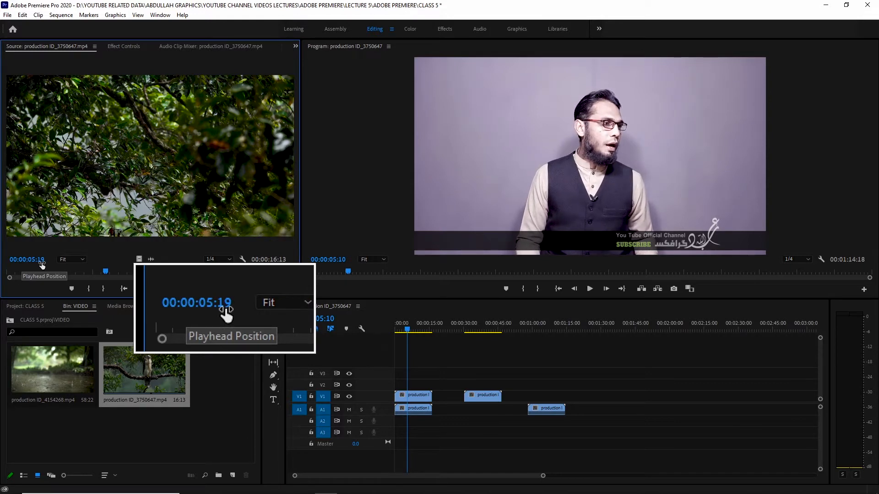
{"action": "left_click_drag", "start_coordinate": [108, 273], "coordinate": [142, 271]}
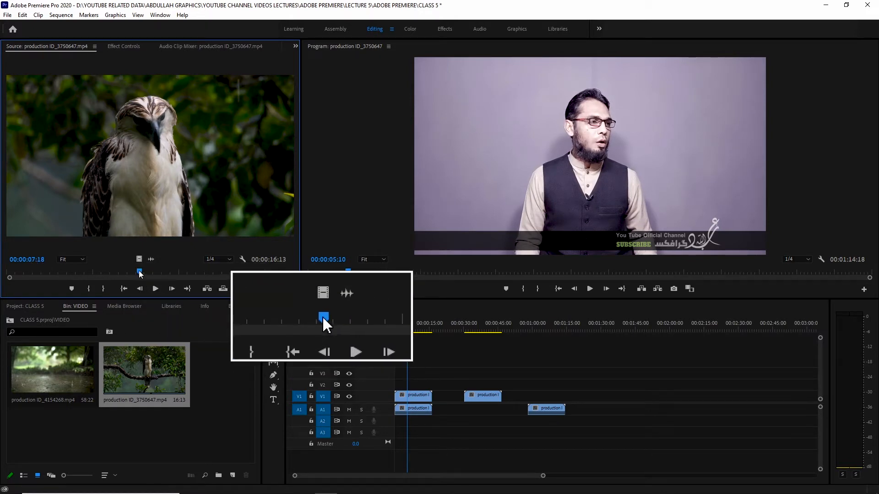
{"action": "left_click_drag", "start_coordinate": [142, 271], "coordinate": [83, 271]}
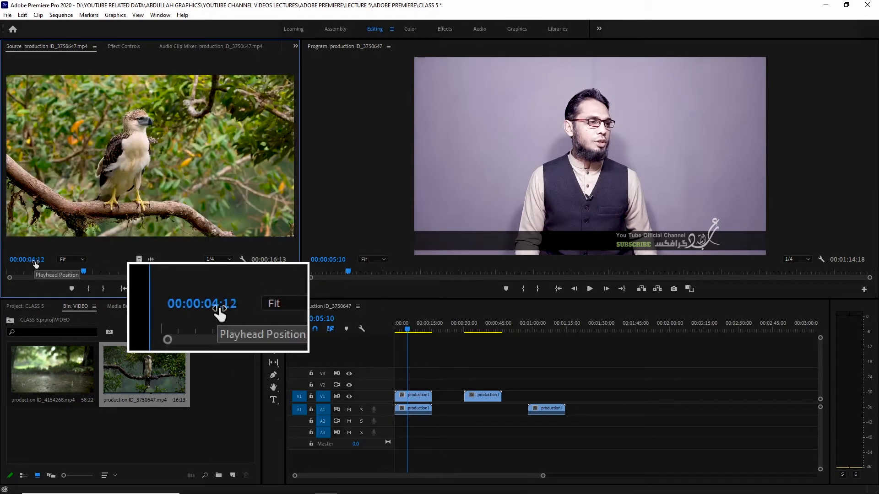
{"action": "left_click_drag", "start_coordinate": [85, 274], "coordinate": [134, 273]}
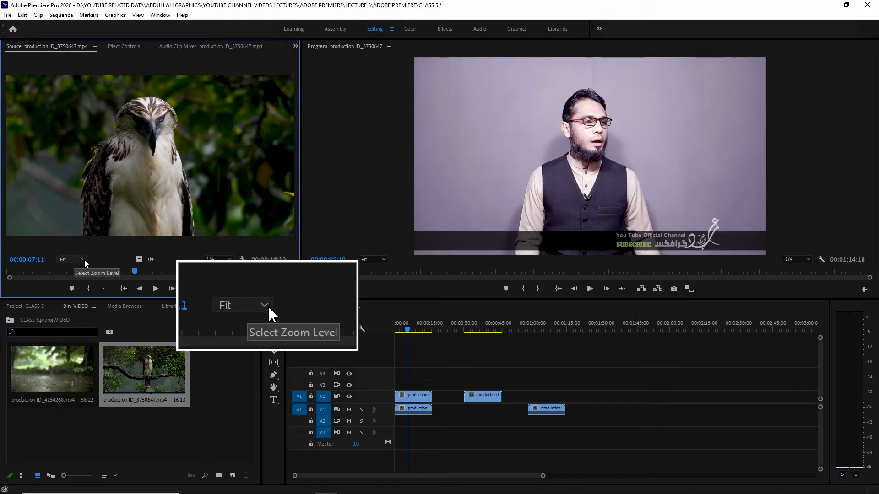
- Preview the source clip at 10% zoom, and return its zoom level to Fit
{"action": "left_click", "coordinate": [84, 259]}
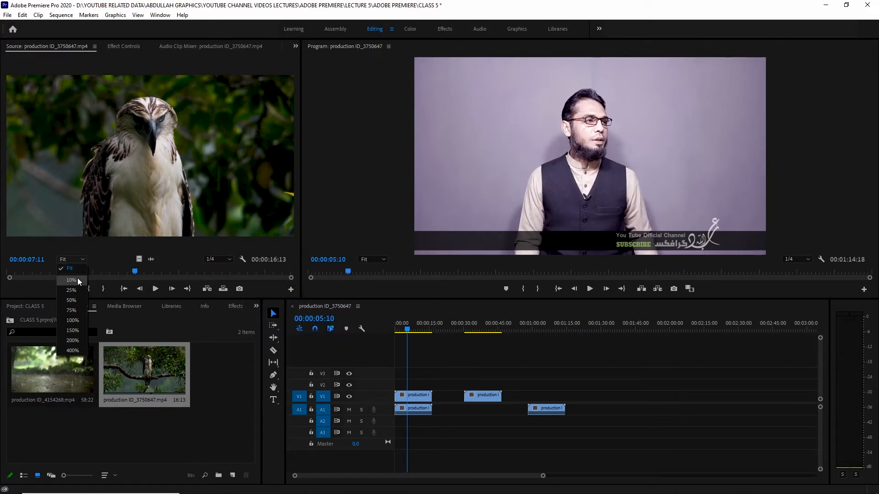
{"action": "left_click", "coordinate": [78, 279]}
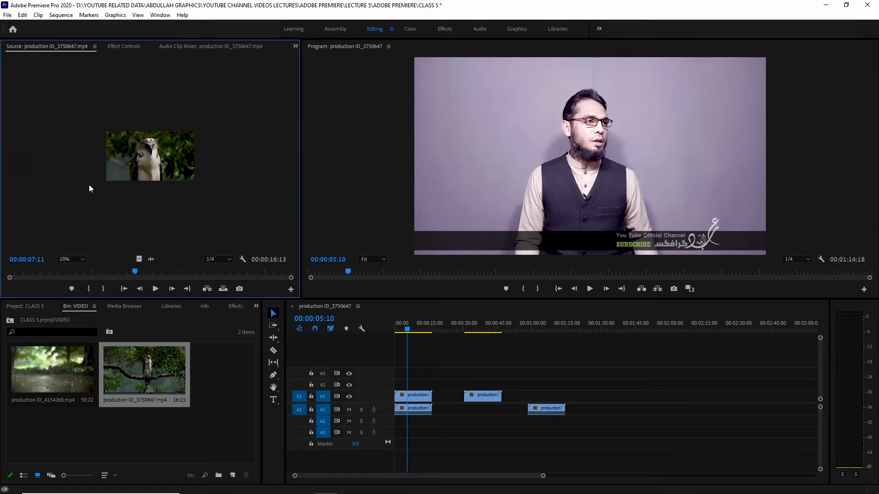
{"action": "left_click", "coordinate": [80, 260]}
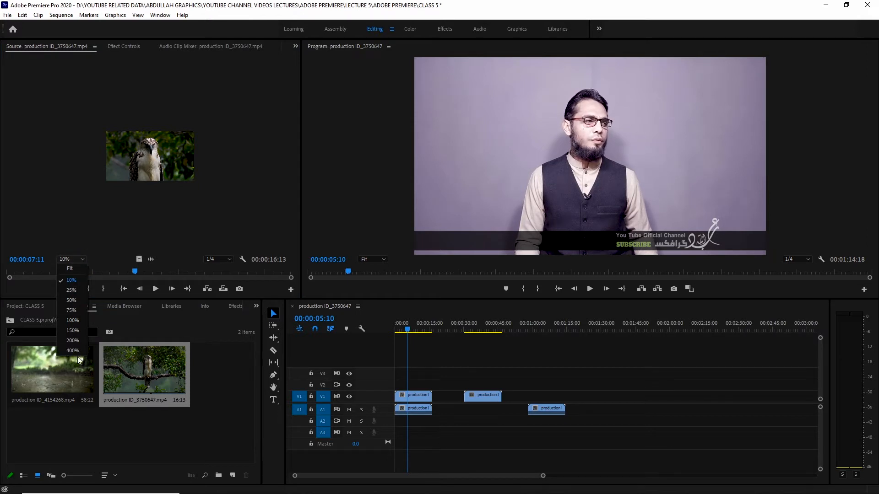
{"action": "left_click", "coordinate": [69, 270]}
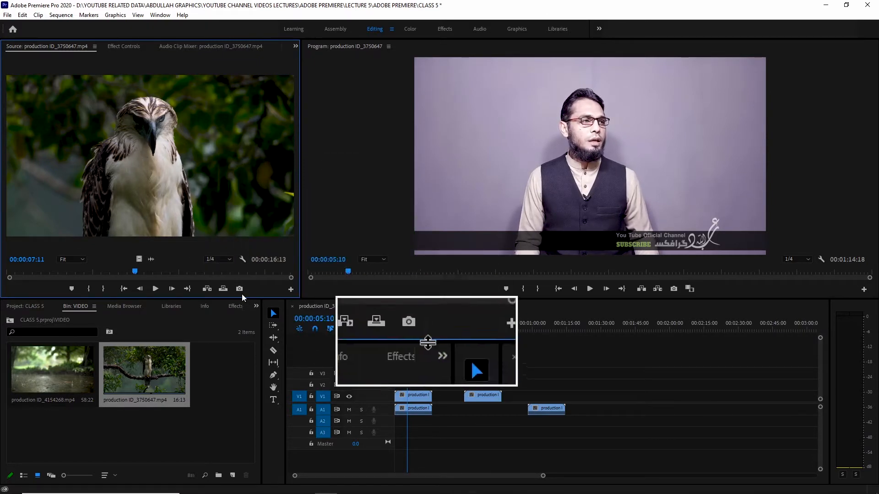
{"action": "left_click", "coordinate": [227, 262]}
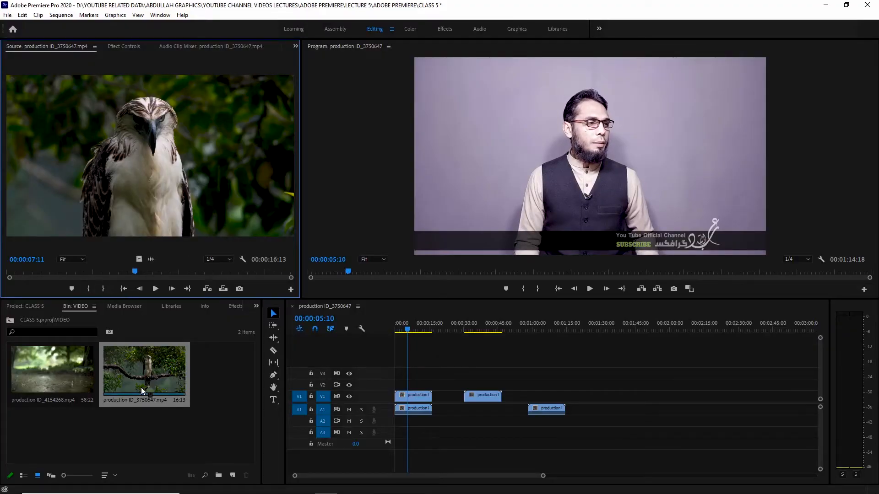
- Load production ID_4154268.mp4 as the source clip and mark its In point at 00:00:00:11 and Out point at 00:00:03:12
{"action": "double_click", "coordinate": [51, 376]}
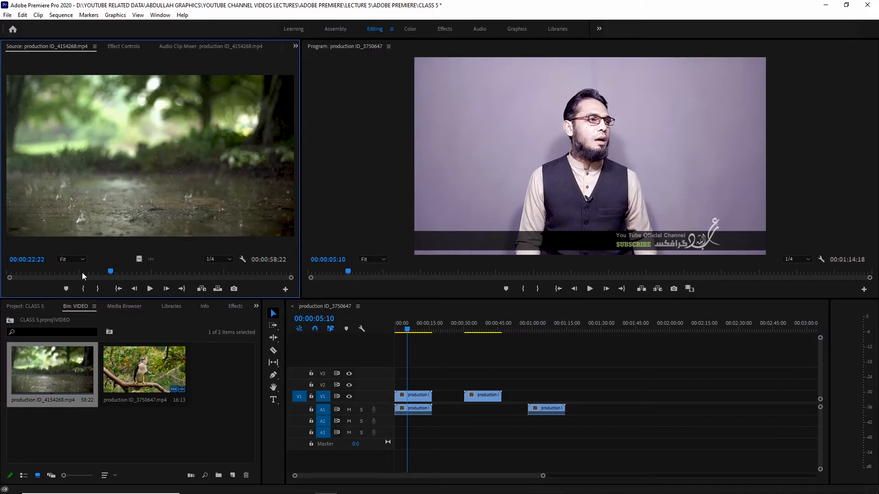
{"action": "left_click_drag", "start_coordinate": [82, 273], "coordinate": [2, 271]}
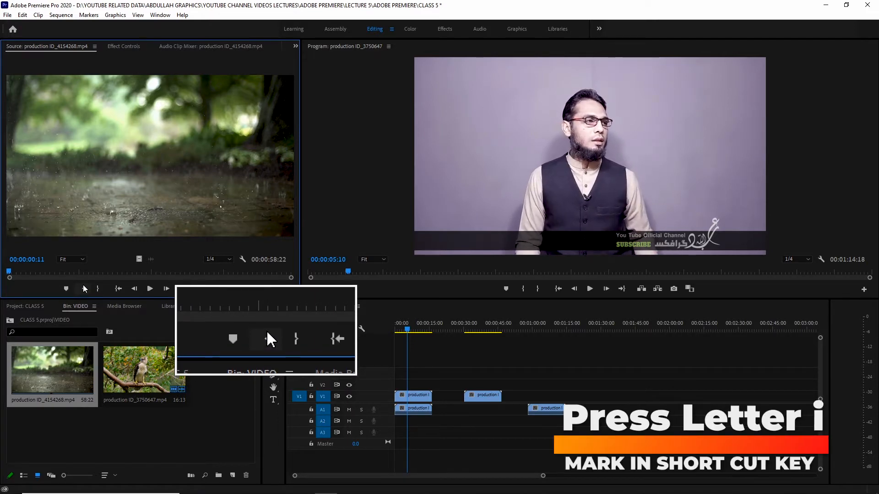
{"action": "key", "text": "i"}
{"action": "left_click_drag", "start_coordinate": [9, 272], "coordinate": [25, 279]}
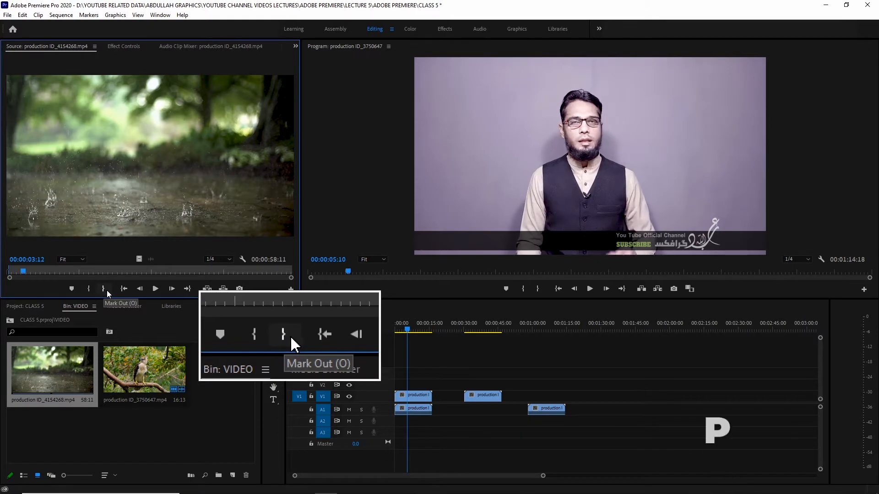
{"action": "key", "text": "o"}
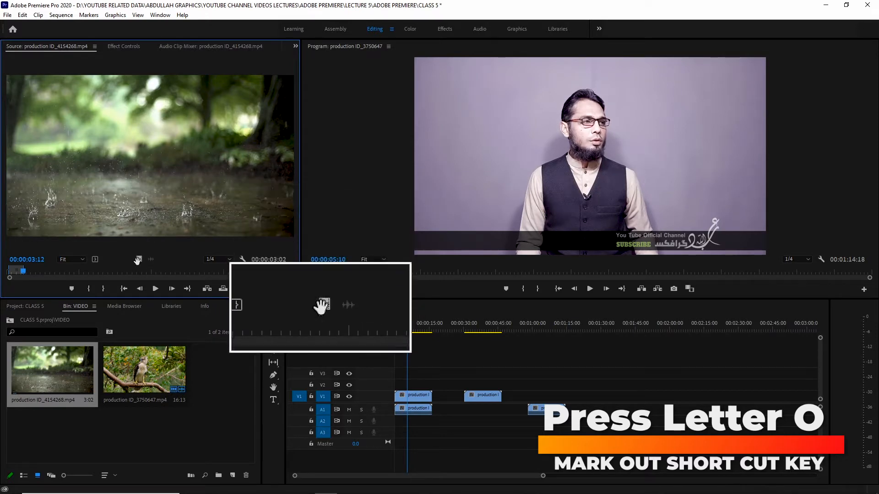
- Place only the marked rain footage's video on V1 at about 1:22 and move the timeline playhead over it
{"action": "left_click_drag", "start_coordinate": [138, 260], "coordinate": [586, 396]}
{"action": "left_click", "coordinate": [587, 324]}
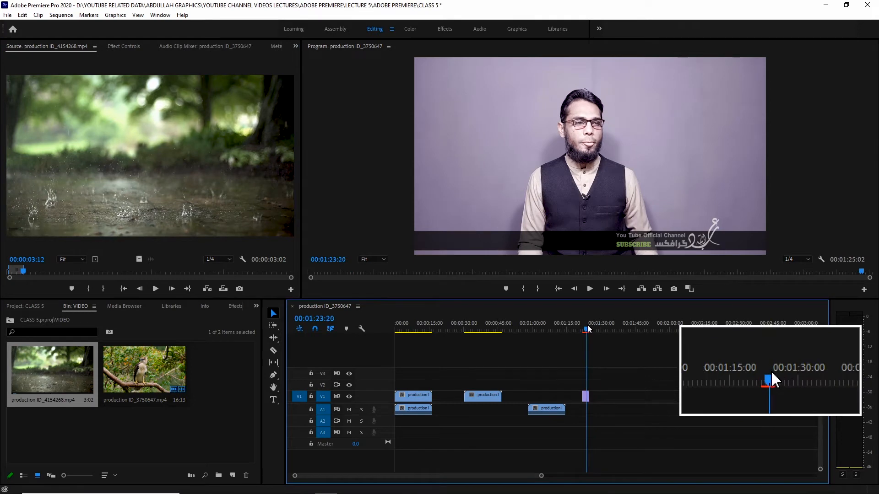
{"action": "left_click", "coordinate": [585, 326]}
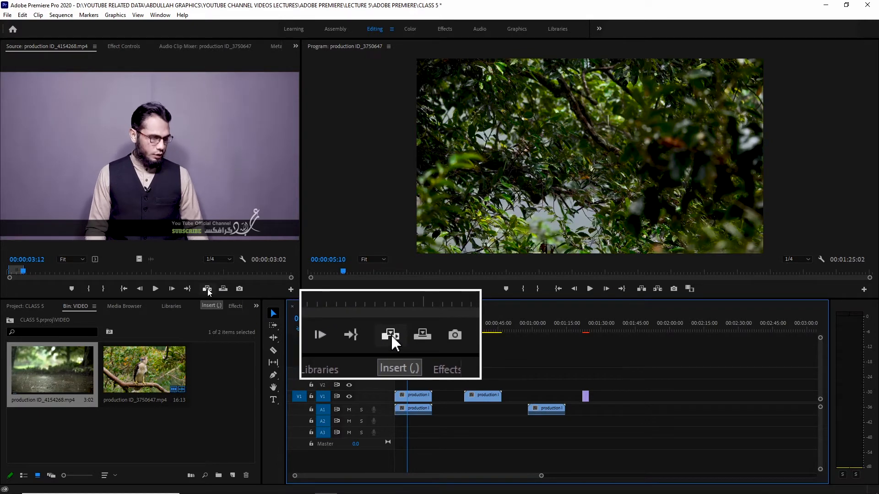
- Insert the marked rain footage into the first eagle clip at 00:00:06:19
{"action": "mouse_move", "coordinate": [408, 331]}
{"action": "left_mouse_down"}
{"action": "mouse_move", "coordinate": [395, 326]}
{"action": "mouse_move", "coordinate": [407, 326]}
{"action": "left_mouse_up"}
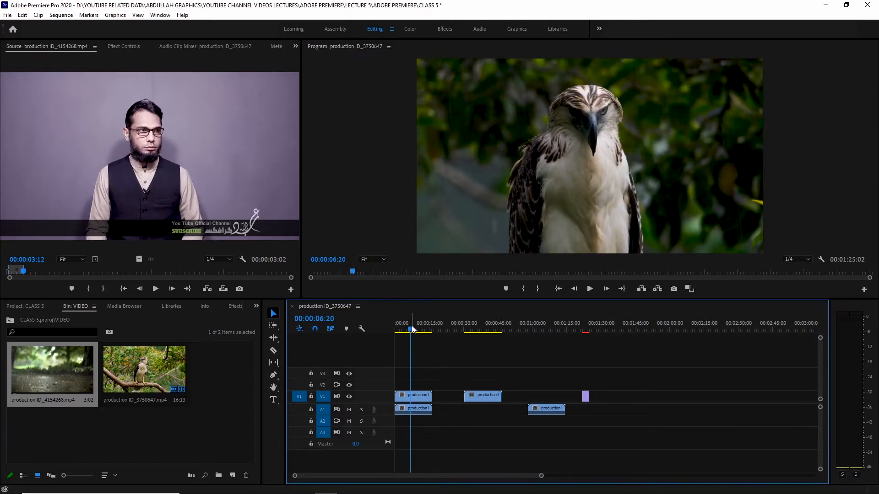
{"action": "key", "text": "Left"}
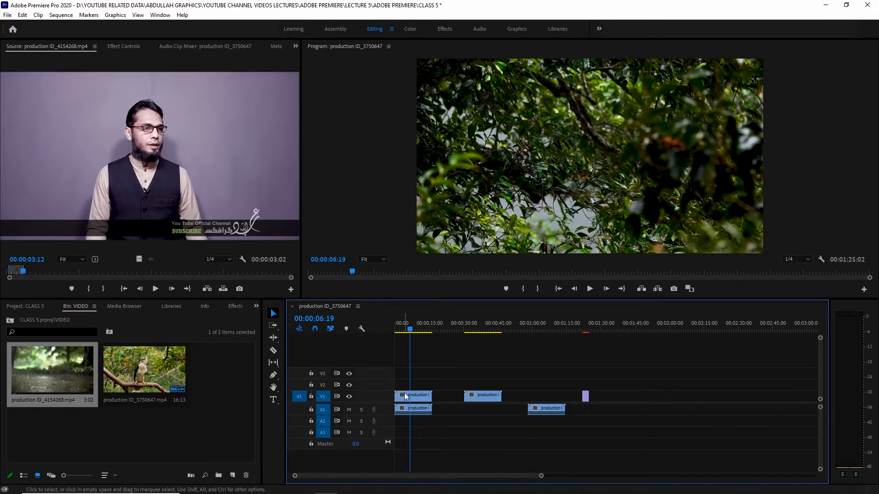
{"action": "left_click", "coordinate": [207, 289]}
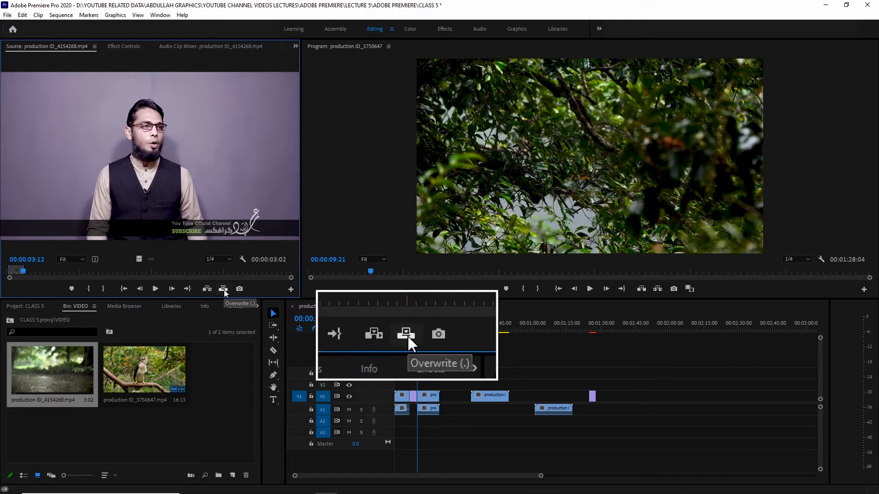
- Overwrite part of the second eagle clip with the marked rain footage at 00:00:39:05 and view the result at 00:00:41:05
{"action": "left_click", "coordinate": [485, 330]}
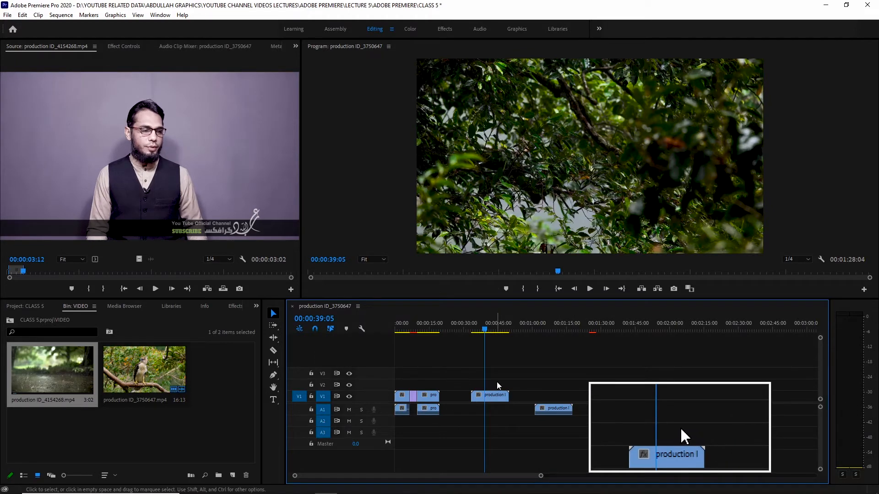
{"action": "left_click", "coordinate": [224, 289]}
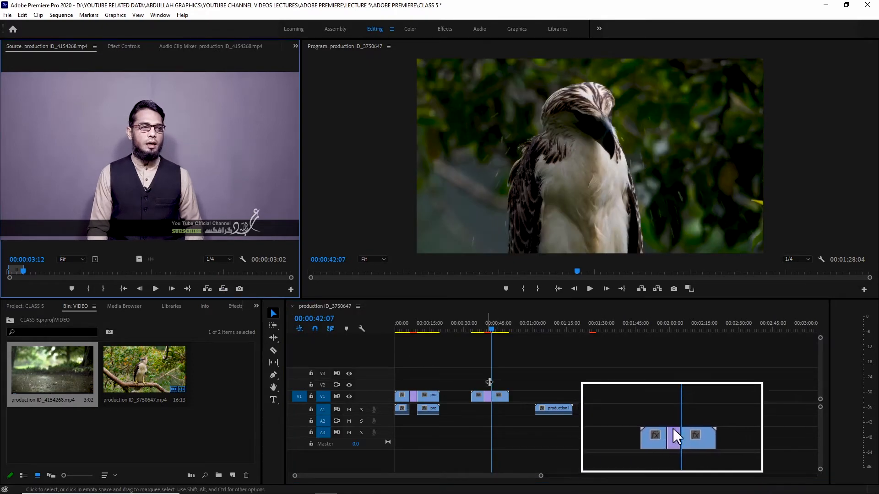
{"action": "left_click", "coordinate": [490, 330]}
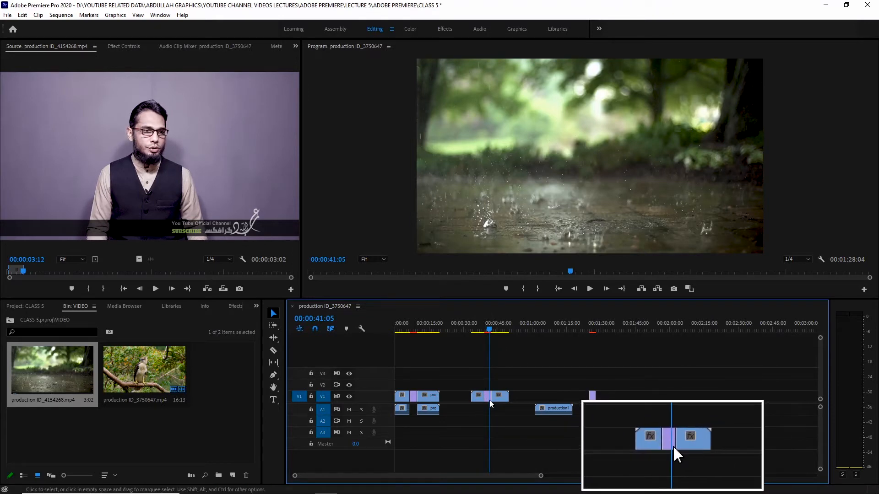
- Set the timeline playhead to 00:00:45:10 and jump the rain source clip to its In point and back to its Out point
{"action": "left_click", "coordinate": [498, 328]}
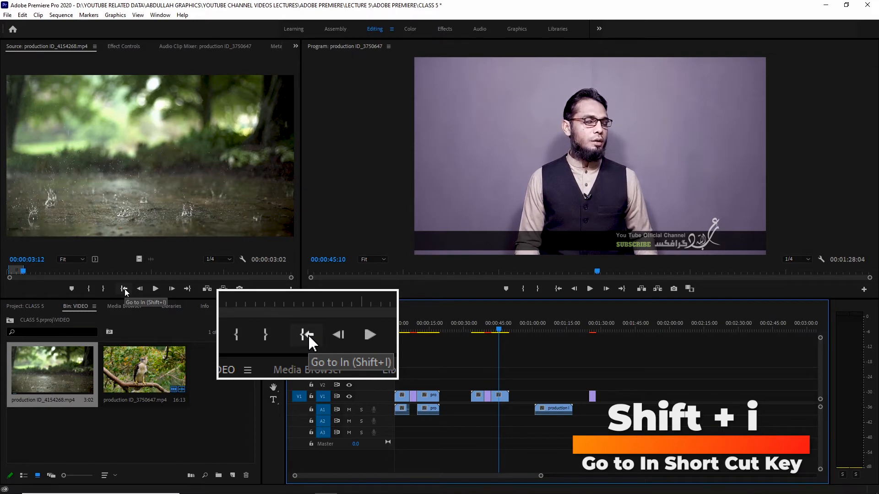
{"action": "left_click", "coordinate": [124, 289]}
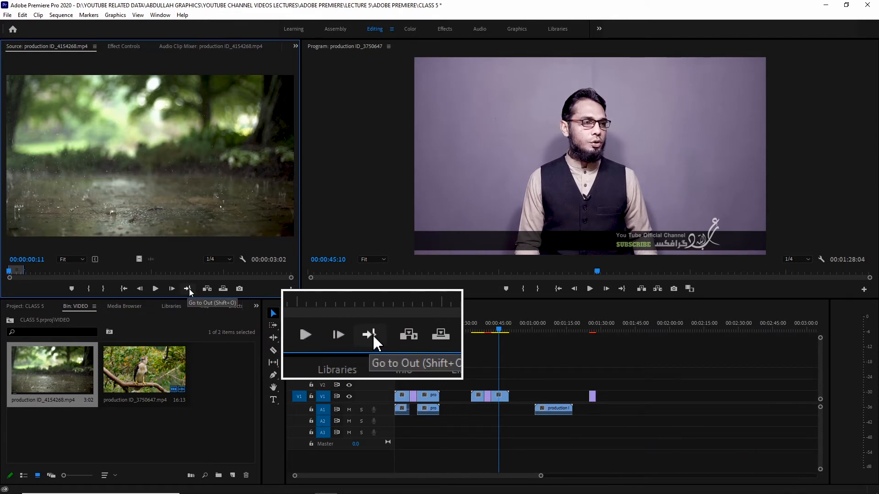
{"action": "left_click", "coordinate": [189, 289]}
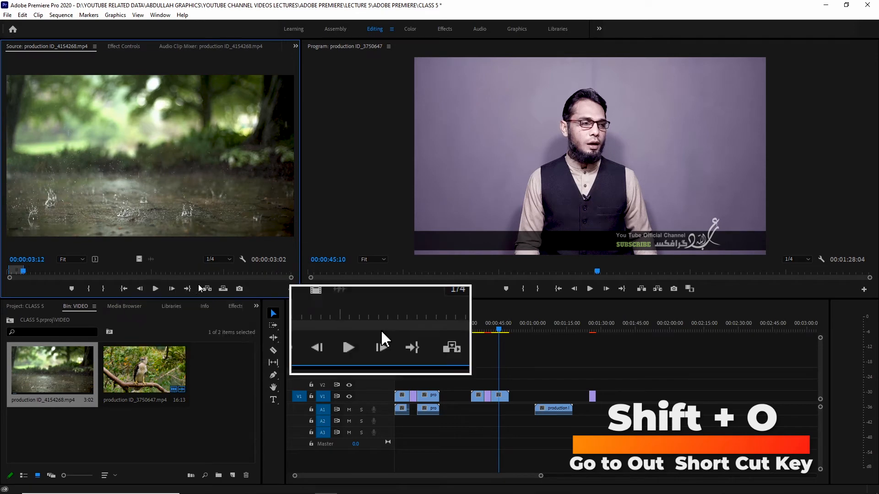
- Step the rain source clip back three frames and forward six frames to 00:00:03:15
{"action": "left_click", "coordinate": [139, 289]}
{"action": "left_click", "coordinate": [139, 289]}
{"action": "left_click", "coordinate": [140, 289]}
{"action": "left_click", "coordinate": [171, 289]}
{"action": "left_click", "coordinate": [172, 288]}
{"action": "left_click", "coordinate": [172, 289]}
{"action": "left_click", "coordinate": [171, 289]}
{"action": "left_click", "coordinate": [171, 289]}
{"action": "left_click", "coordinate": [171, 288]}
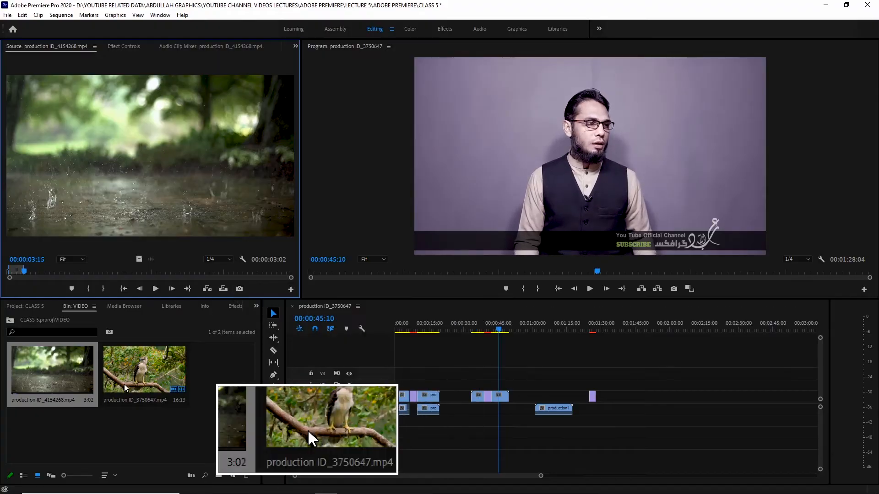
- Export the frame at 00:00:02:07 of production ID_3750647.mp4 as a PNG named EAGLE, with import into the project enabled, overwriting the existing file
{"action": "double_click", "coordinate": [123, 383]}
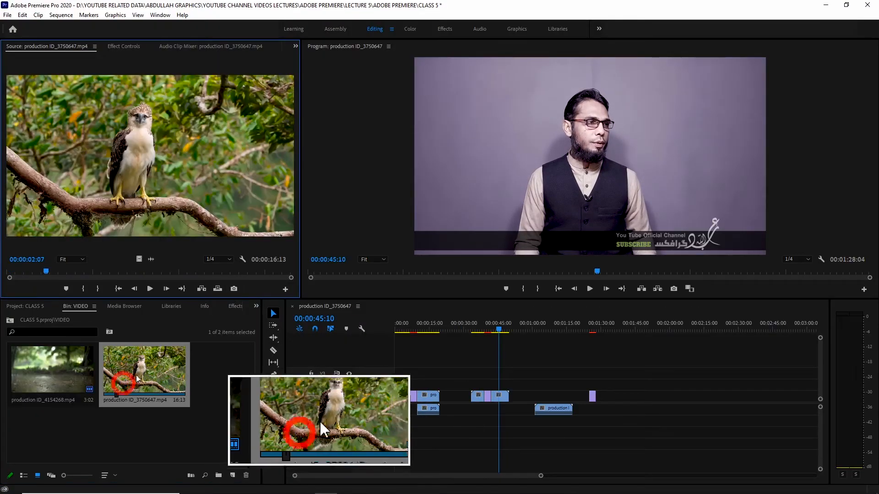
{"action": "left_click", "coordinate": [233, 289]}
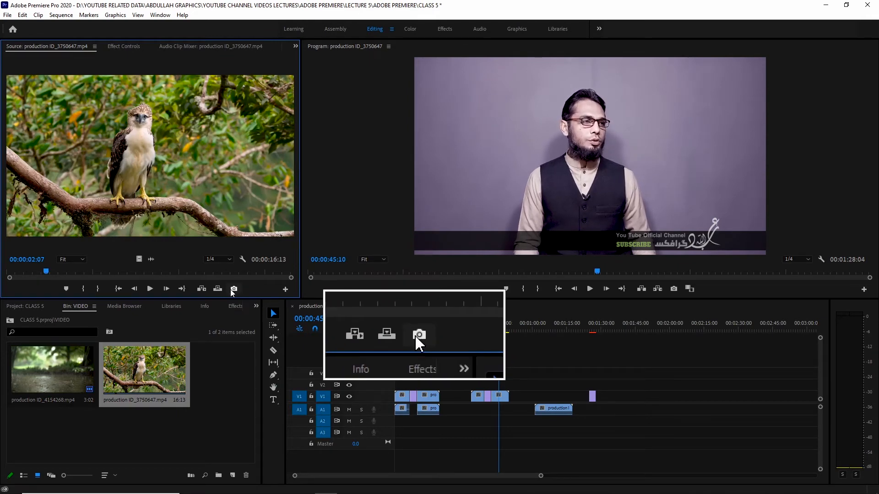
{"action": "left_click", "coordinate": [233, 289]}
{"action": "left_click", "coordinate": [389, 268]}
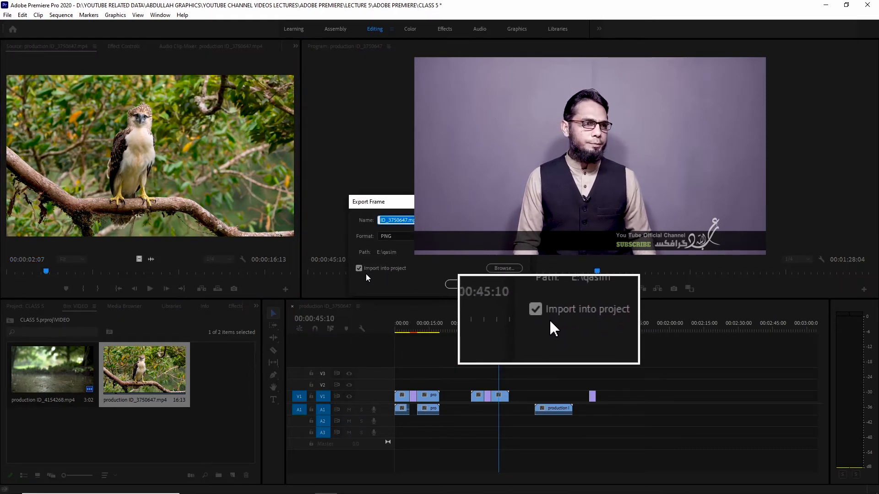
{"action": "left_click_drag", "start_coordinate": [386, 202], "coordinate": [296, 266]}
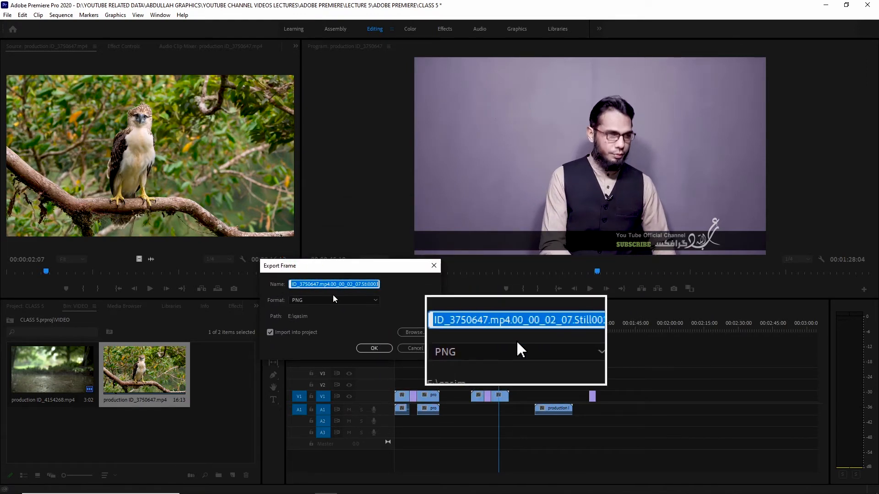
{"action": "type", "text": "EAGLE"}
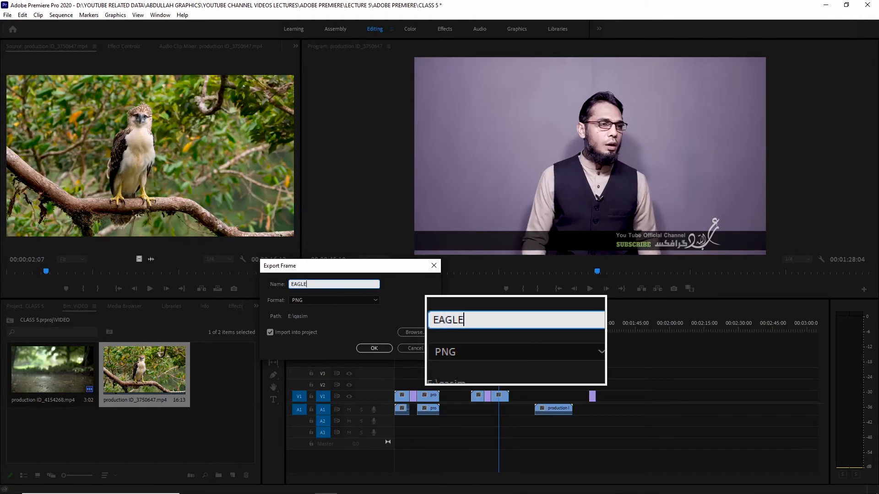
{"action": "left_click", "coordinate": [328, 300]}
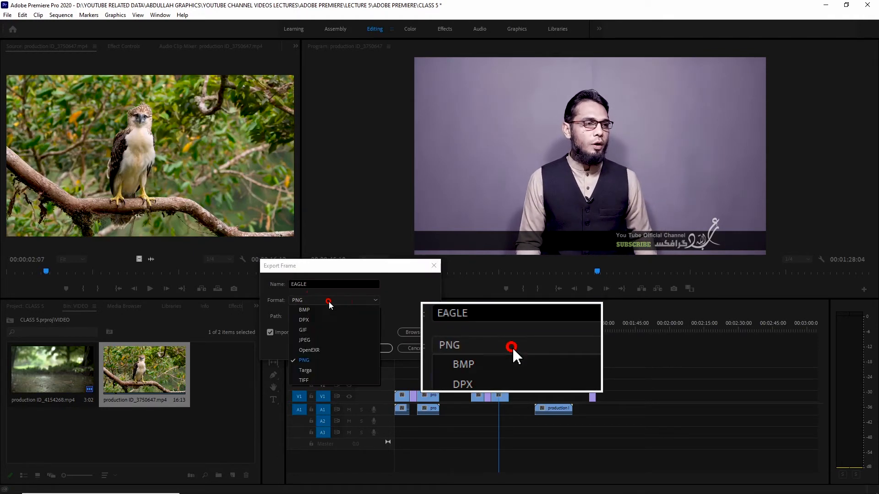
{"action": "left_click", "coordinate": [320, 359]}
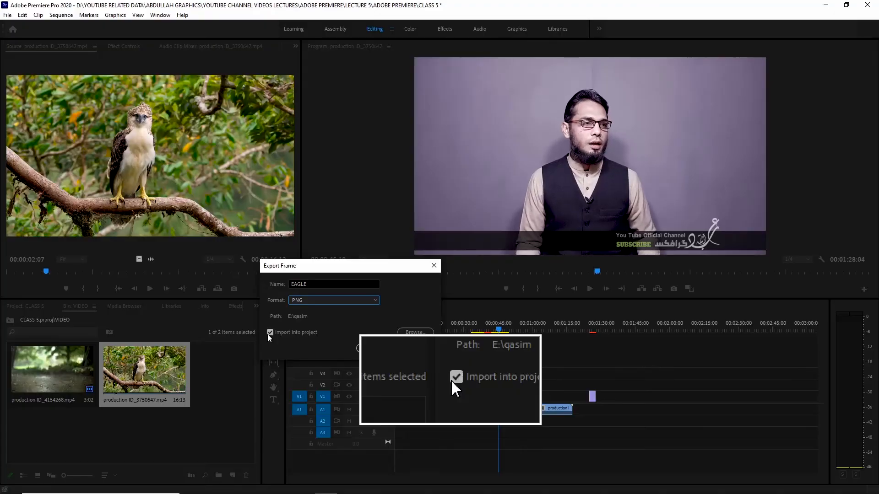
{"action": "left_click", "coordinate": [421, 331]}
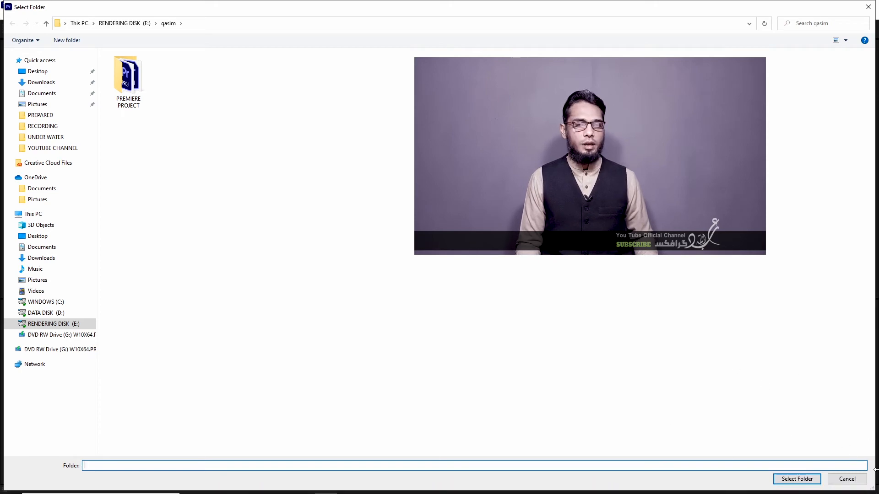
{"action": "left_click", "coordinate": [847, 479]}
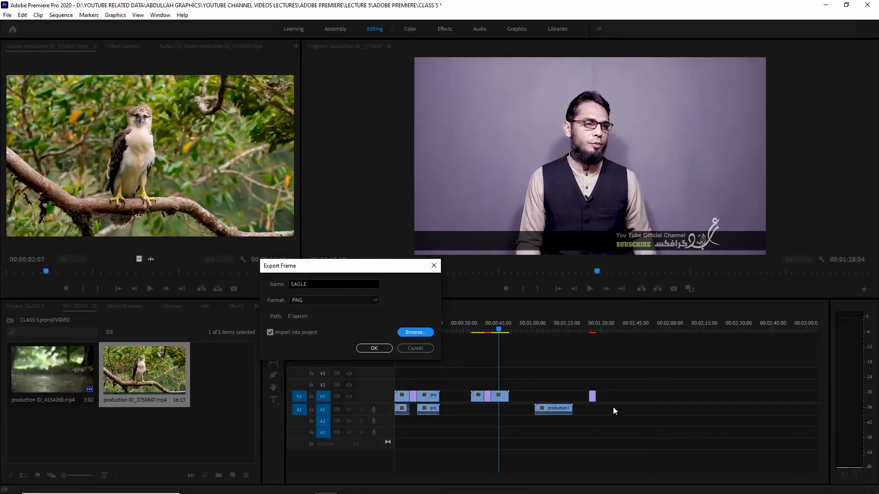
{"action": "left_click", "coordinate": [373, 349]}
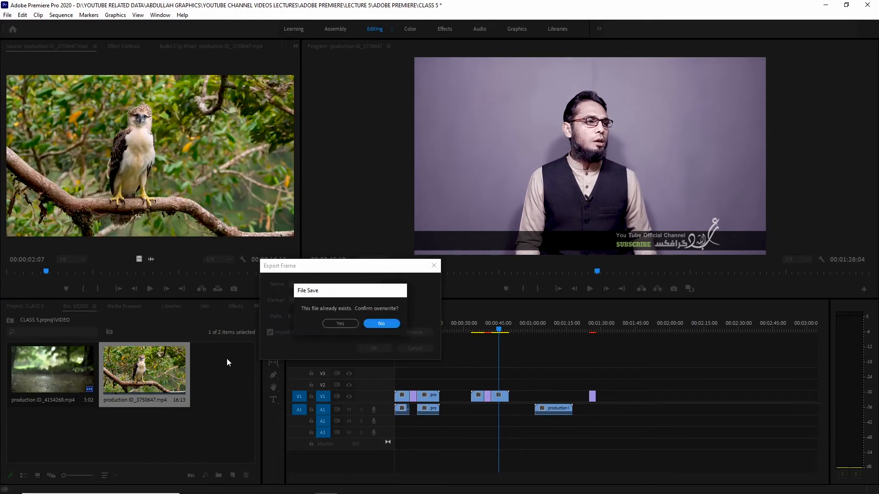
{"action": "left_click", "coordinate": [341, 324]}
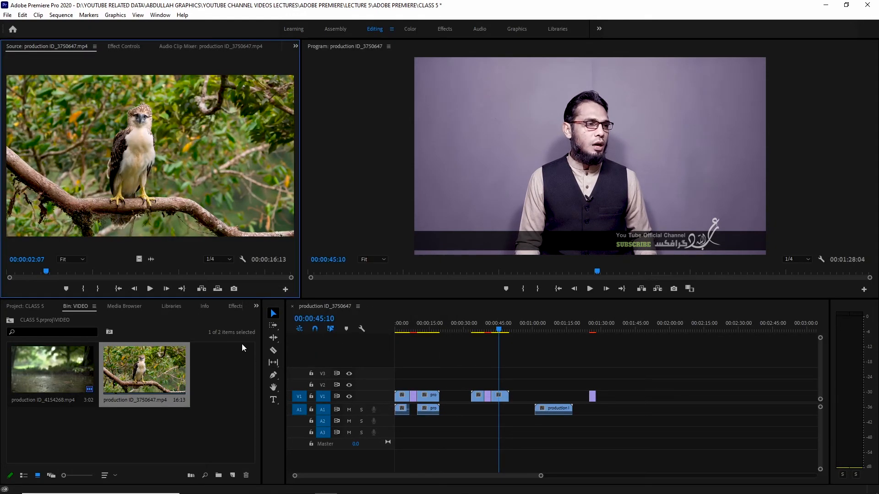
{"action": "left_click", "coordinate": [255, 307]}
{"action": "left_click", "coordinate": [256, 307]}
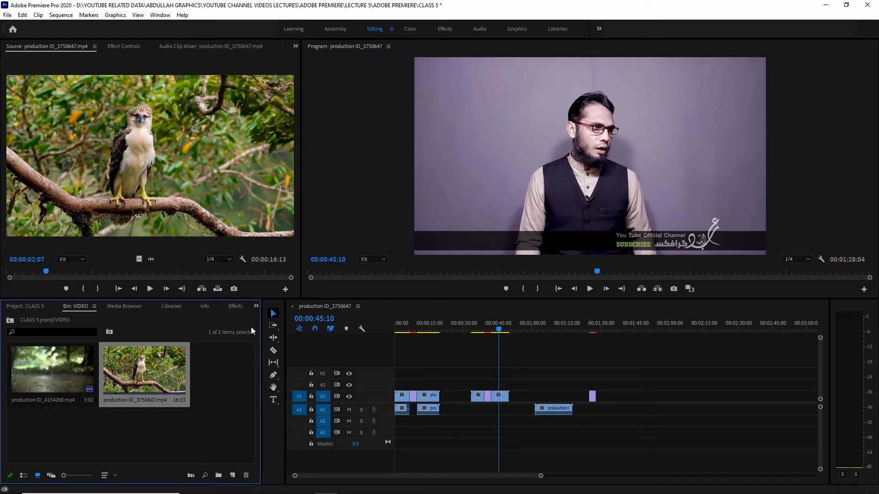
{"action": "left_click", "coordinate": [270, 317]}
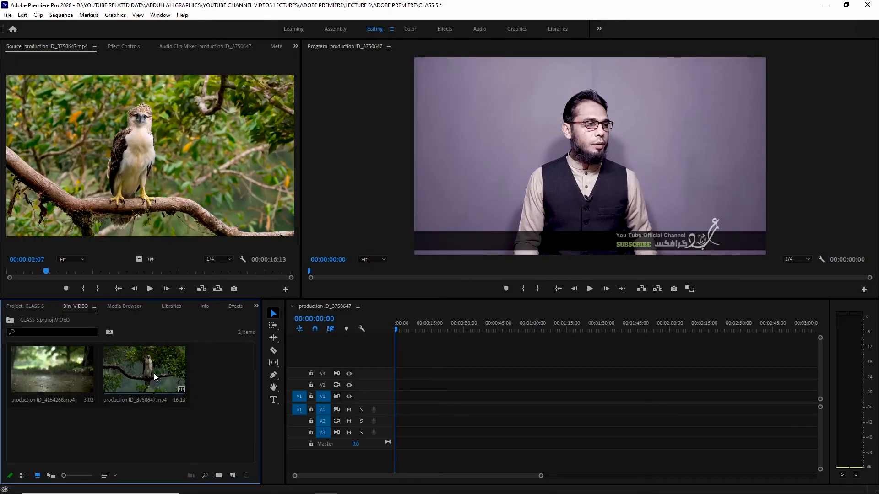
- Place the whole eagle clip with its audio at the start of V1 and A1 and set the timeline playhead to 00:00:10:15
{"action": "double_click", "coordinate": [118, 369]}
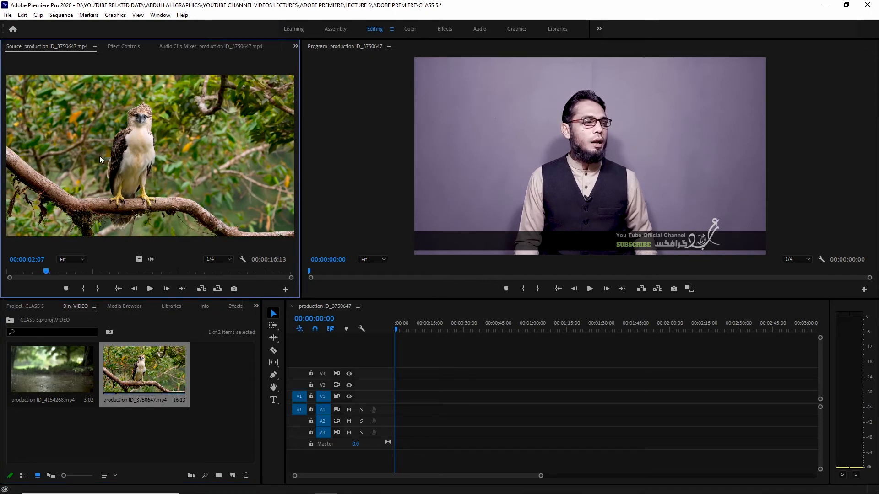
{"action": "left_click_drag", "start_coordinate": [124, 153], "coordinate": [390, 406]}
{"action": "left_click", "coordinate": [420, 326]}
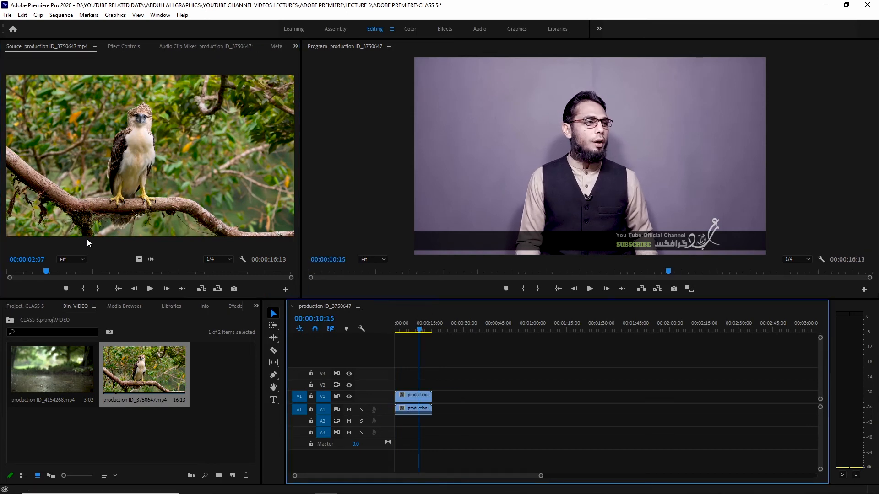
- Mark the eagle source clip's In point at 00:00:02:22 and its Out point at 00:00:04:04
{"action": "left_click", "coordinate": [57, 272]}
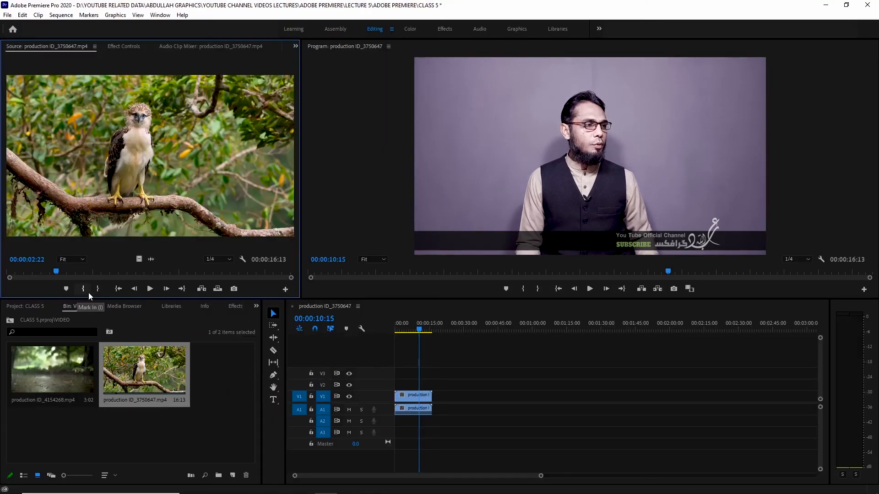
{"action": "left_click", "coordinate": [89, 292]}
{"action": "left_click_drag", "start_coordinate": [67, 272], "coordinate": [79, 271]}
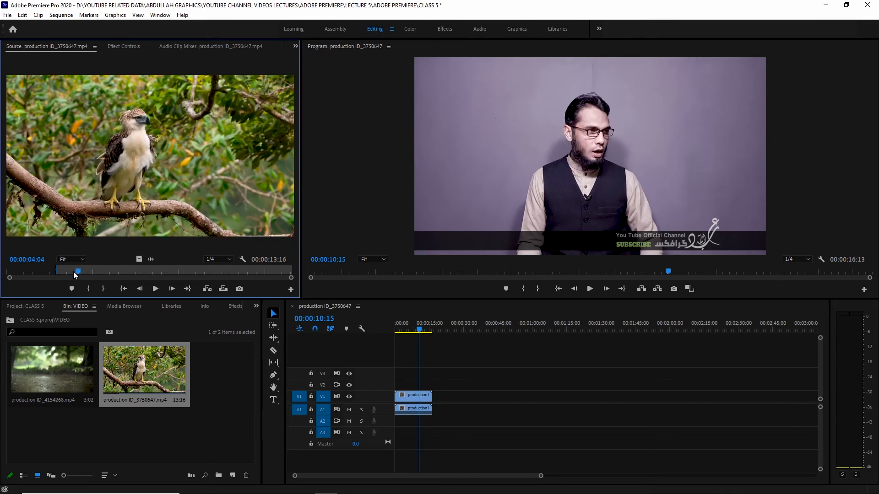
{"action": "key", "text": "o"}
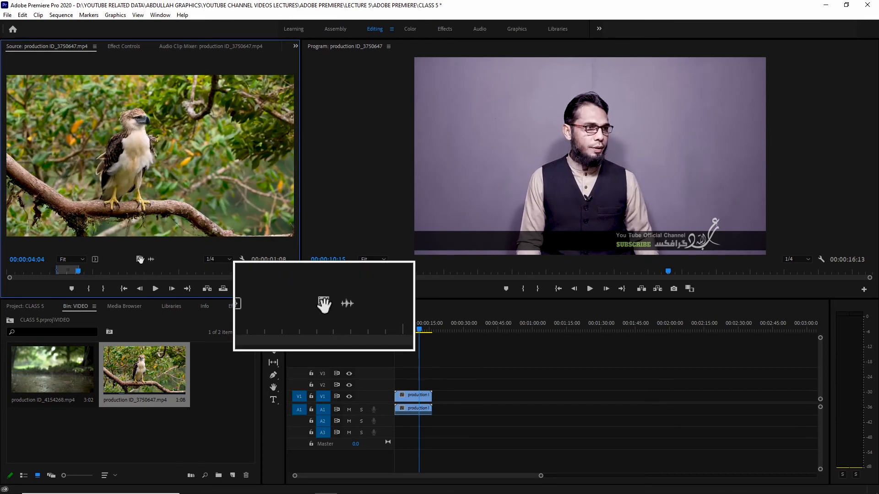
- Place only the marked eagle footage's video on V1 at about 0:35 and only its audio on A1 at about 0:42
{"action": "left_click_drag", "start_coordinate": [386, 405], "coordinate": [527, 349]}
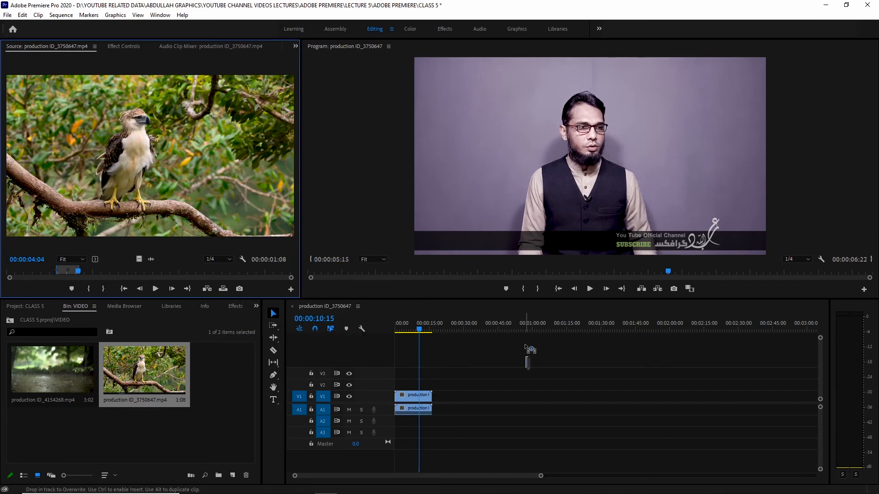
{"action": "left_click_drag", "start_coordinate": [475, 393], "coordinate": [475, 397]}
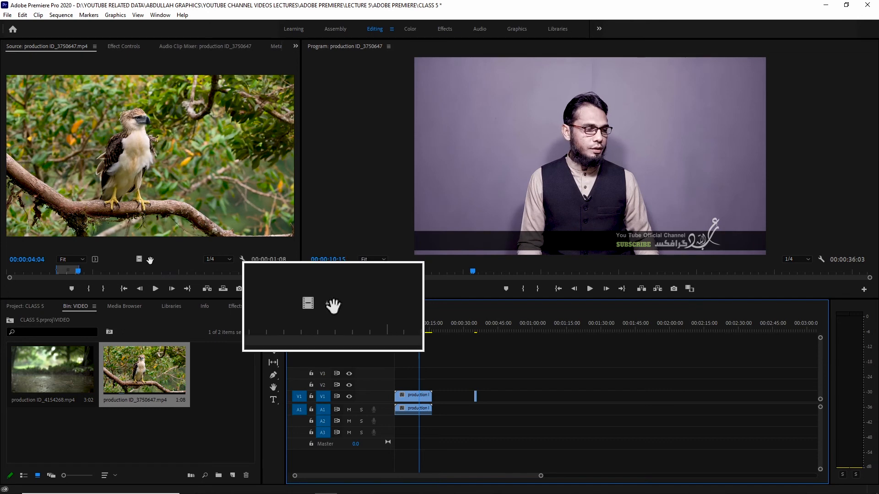
{"action": "left_click_drag", "start_coordinate": [148, 259], "coordinate": [158, 261]}
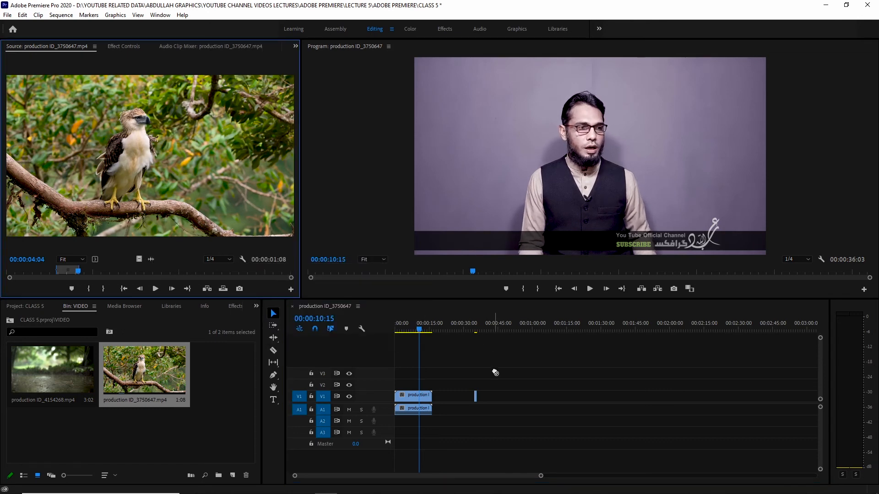
{"action": "left_click_drag", "start_coordinate": [489, 412], "coordinate": [490, 410]}
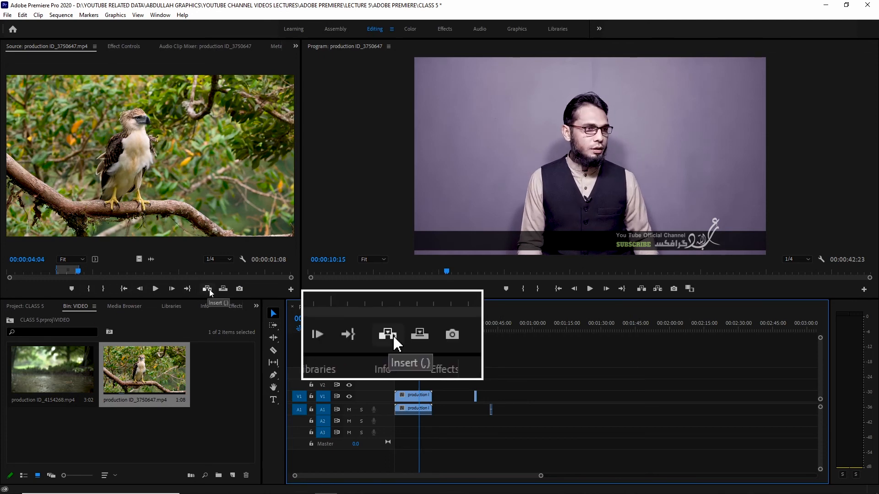
- Insert the marked footage of production ID_4154268.mp4 into the eagle clip at 00:00:04:15 and overwrite another part with it at 00:00:14:00
{"action": "left_click_drag", "start_coordinate": [31, 373], "coordinate": [56, 260]}
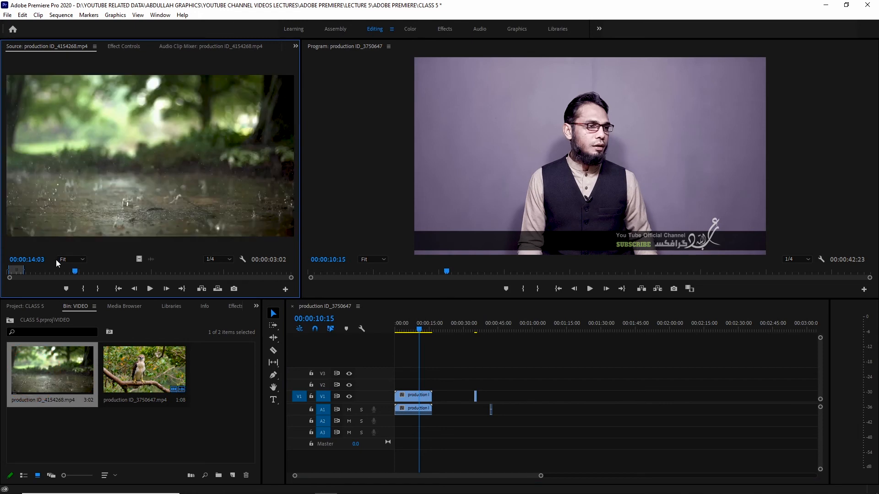
{"action": "left_click_drag", "start_coordinate": [419, 327], "coordinate": [405, 328]}
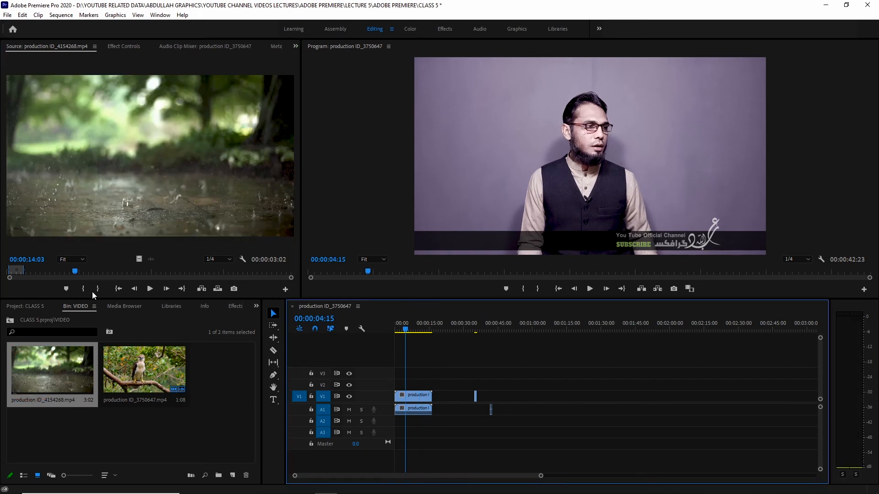
{"action": "left_click", "coordinate": [201, 288]}
{"action": "left_click_drag", "start_coordinate": [410, 342], "coordinate": [427, 342]}
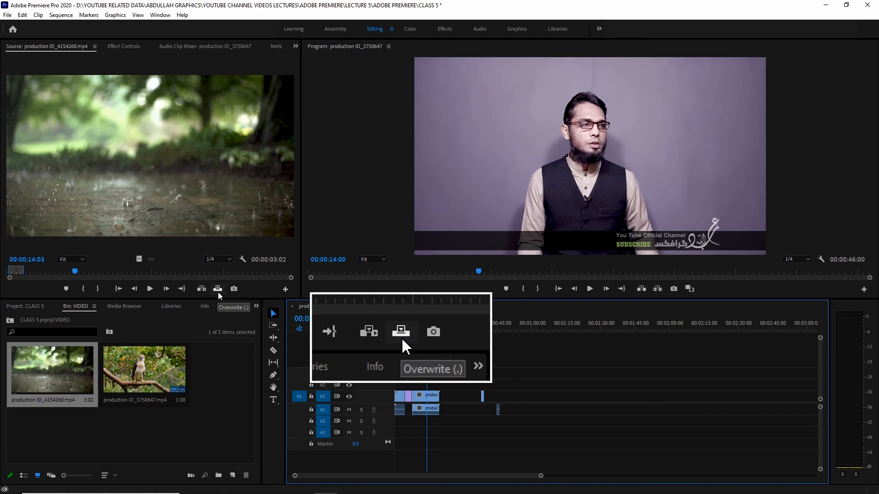
{"action": "left_click", "coordinate": [218, 290]}
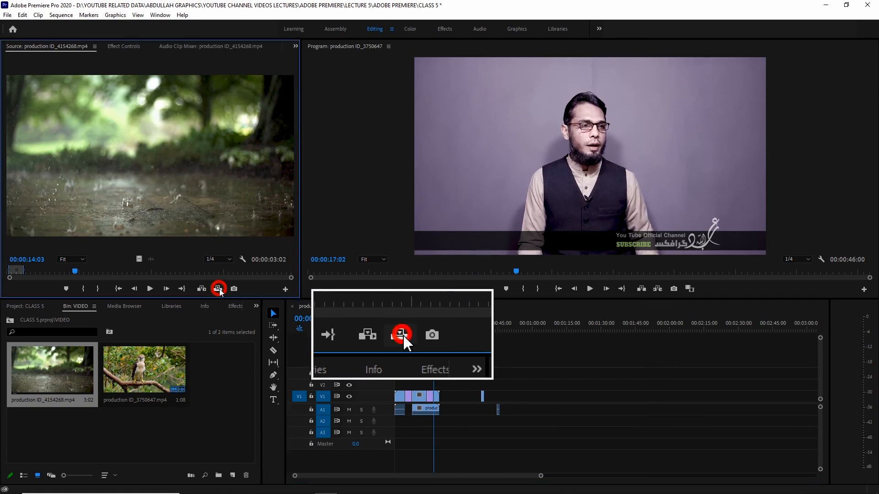